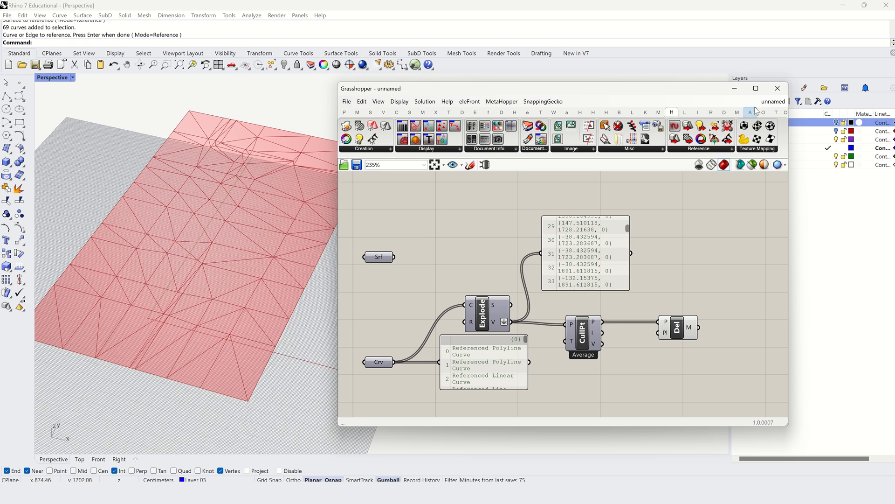
# Show the photo-textured surface on the Default layer and hide that layer again.
pyautogui.click(836, 123)
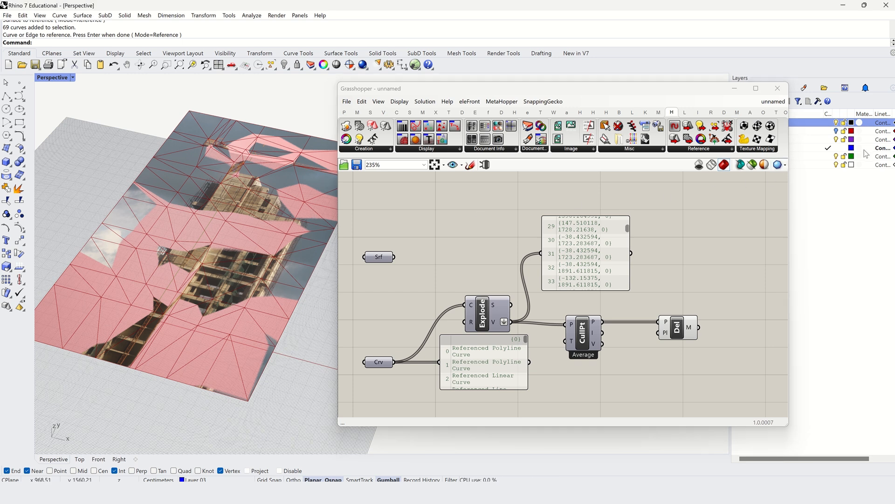
pyautogui.click(837, 123)
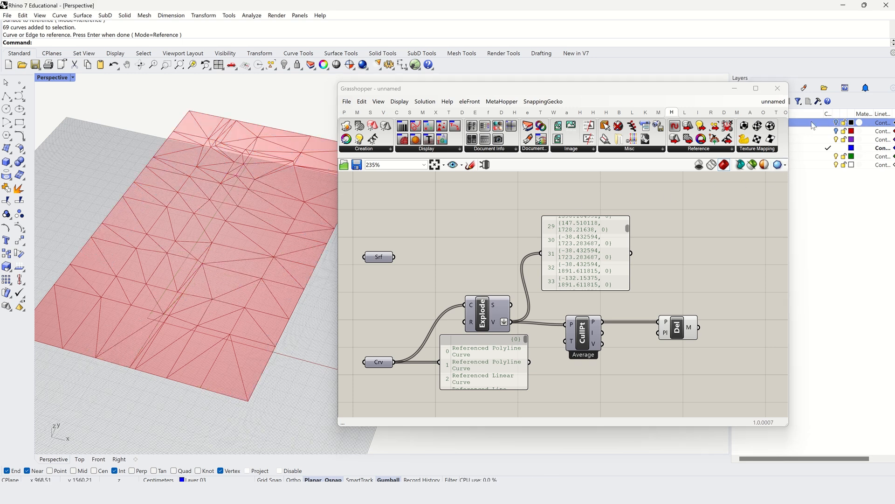
# Add a Surface Closest Point component and feed it the culled points and the Srf surface.
pyautogui.click(410, 112)
pyautogui.click(405, 148)
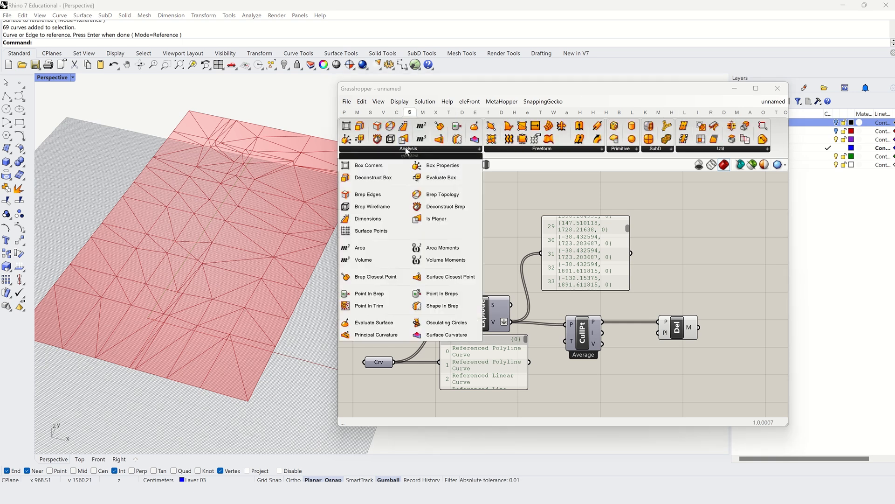
pyautogui.click(430, 277)
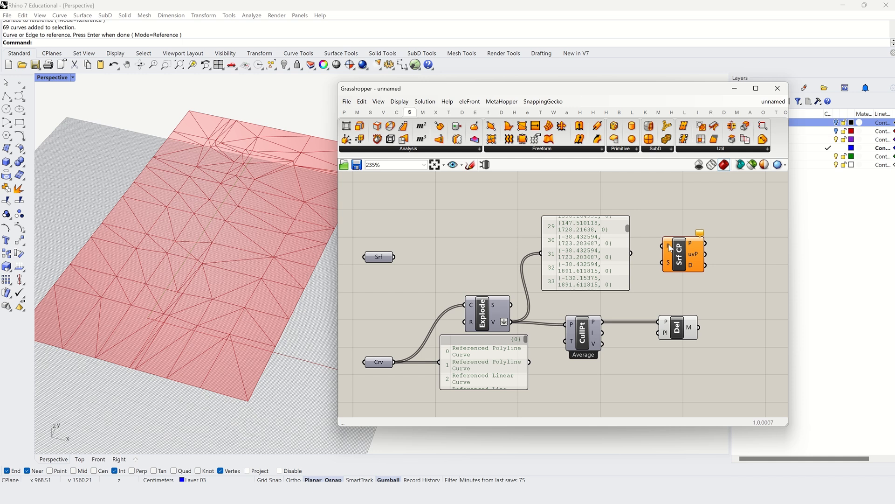
pyautogui.moveTo(602, 321); pyautogui.dragTo(663, 246)
pyautogui.moveTo(394, 256); pyautogui.dragTo(685, 258)
pyautogui.click(656, 283)
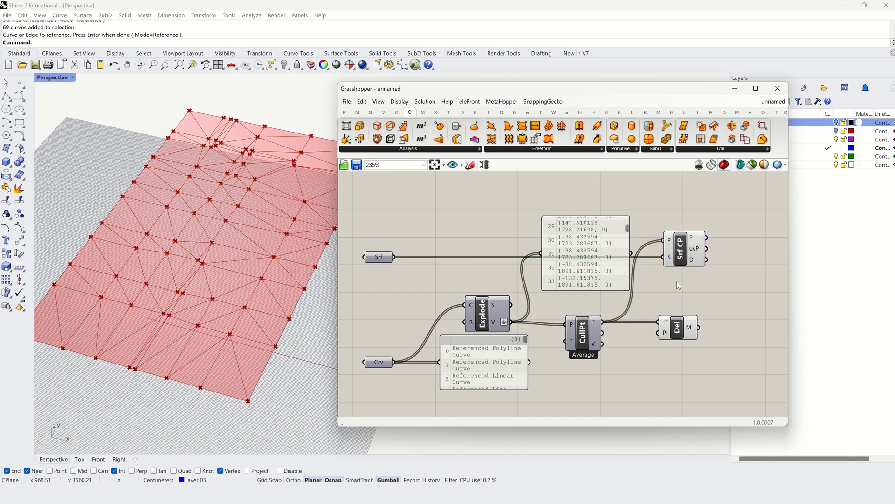
# Move the coordinates text panel beside the Surface Closest Point component and connect it to the uvP output.
pyautogui.moveTo(698, 250)
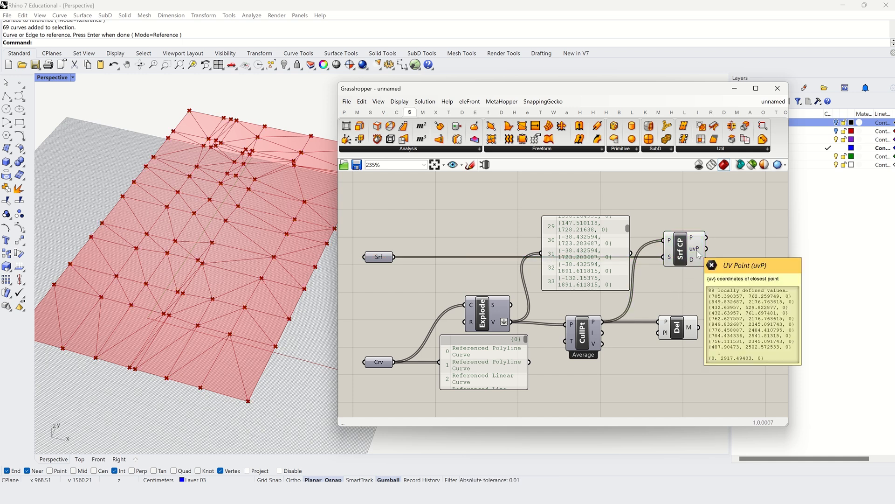
pyautogui.moveTo(568, 252); pyautogui.dragTo(726, 248)
pyautogui.moveTo(713, 291); pyautogui.dragTo(628, 290, button='right')
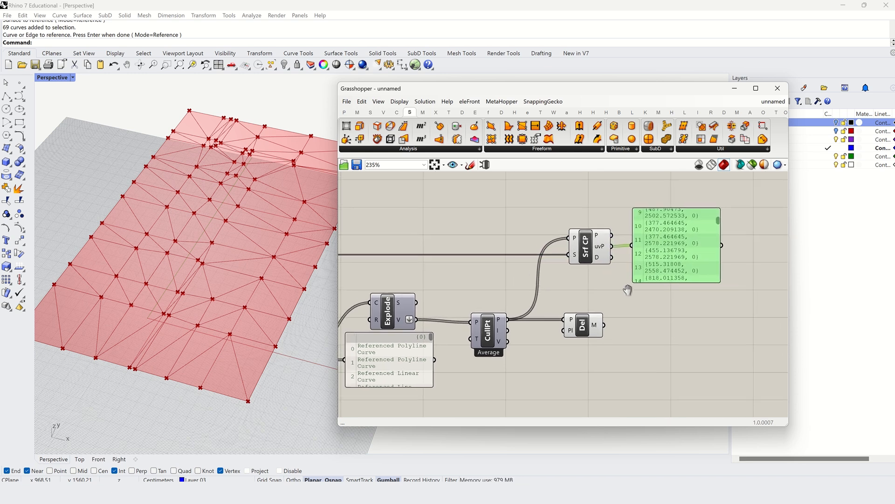
# Set the example's UV slider to 0.5; 0.61, and reshape the curved surface by moving two of its interior control points.
pyautogui.moveTo(602, 329)
pyautogui.mouseDown()
pyautogui.moveTo(583, 369)
pyautogui.moveTo(632, 363)
pyautogui.moveTo(629, 304)
pyautogui.moveTo(616, 332)
pyautogui.moveTo(589, 350)
pyautogui.moveTo(602, 319)
pyautogui.mouseUp()
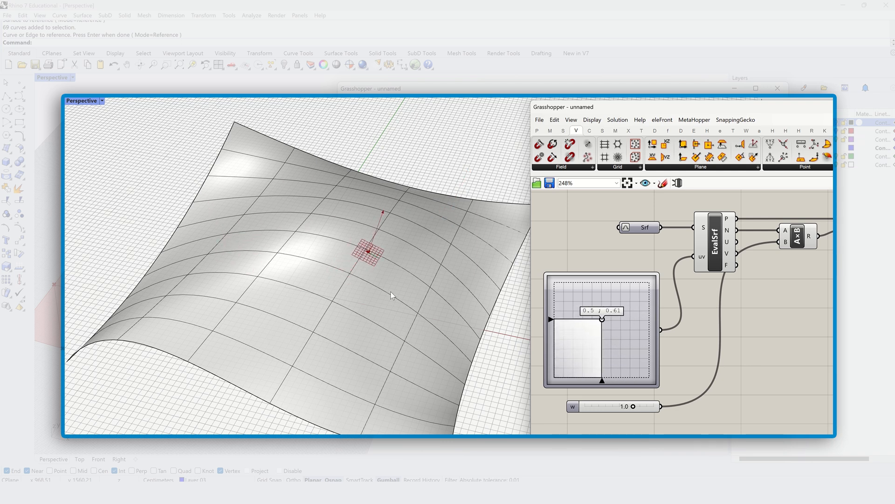
pyautogui.click(306, 269)
pyautogui.press('F10')
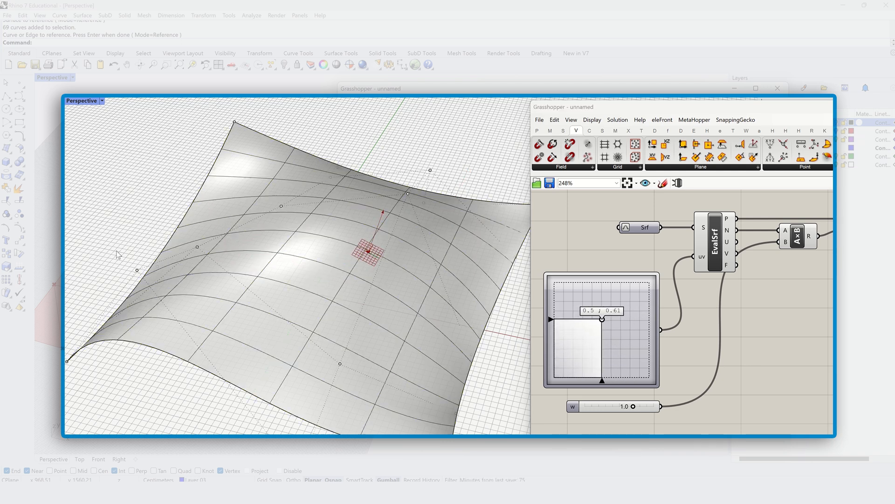
pyautogui.click(197, 247)
pyautogui.click(246, 268)
pyautogui.moveTo(213, 250); pyautogui.dragTo(315, 272)
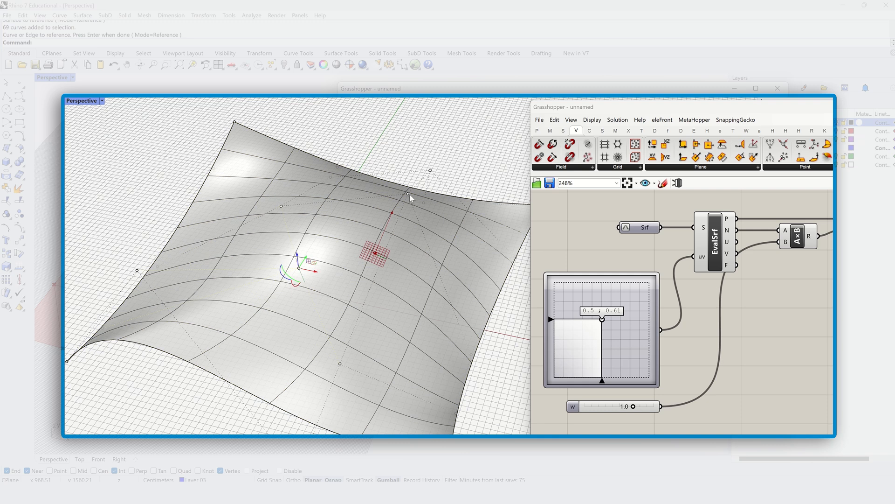
pyautogui.moveTo(408, 193); pyautogui.dragTo(352, 304)
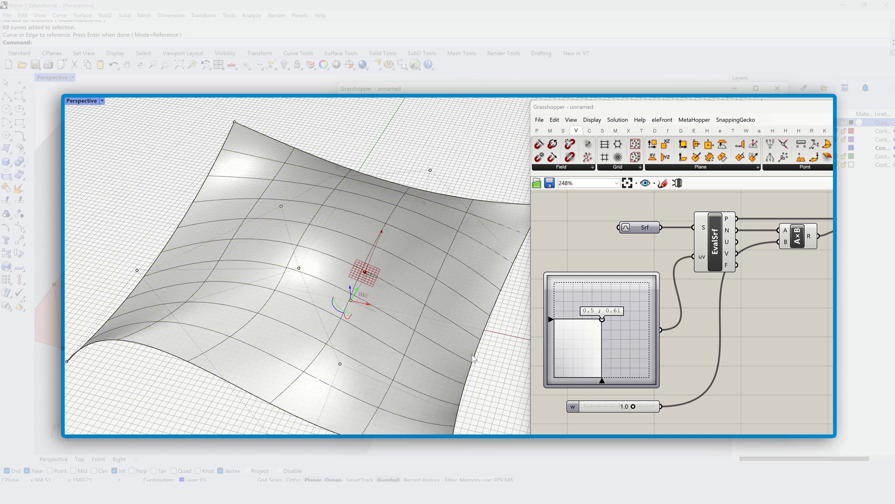
# Move control points on three edges of the curved surface inward to bend its borders.
pyautogui.moveTo(474, 358); pyautogui.dragTo(369, 332)
pyautogui.click(137, 270)
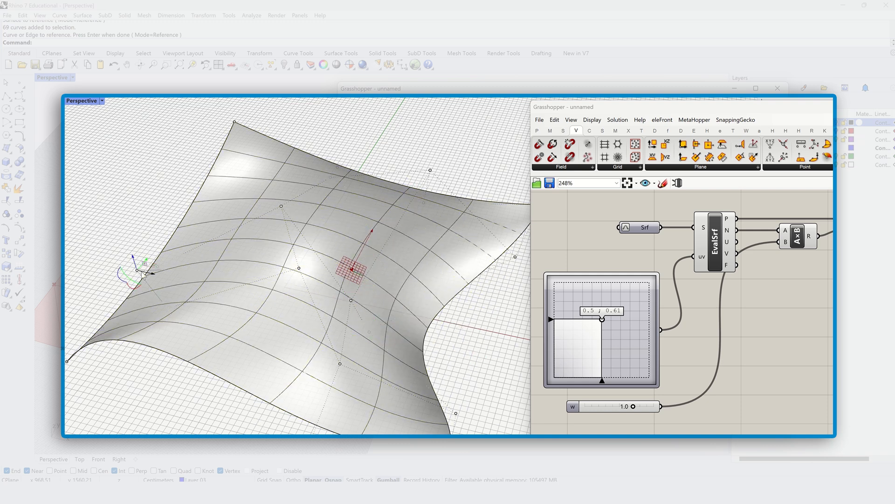
pyautogui.moveTo(142, 271); pyautogui.dragTo(256, 297)
pyautogui.click(306, 459)
pyautogui.moveTo(312, 448); pyautogui.dragTo(360, 369)
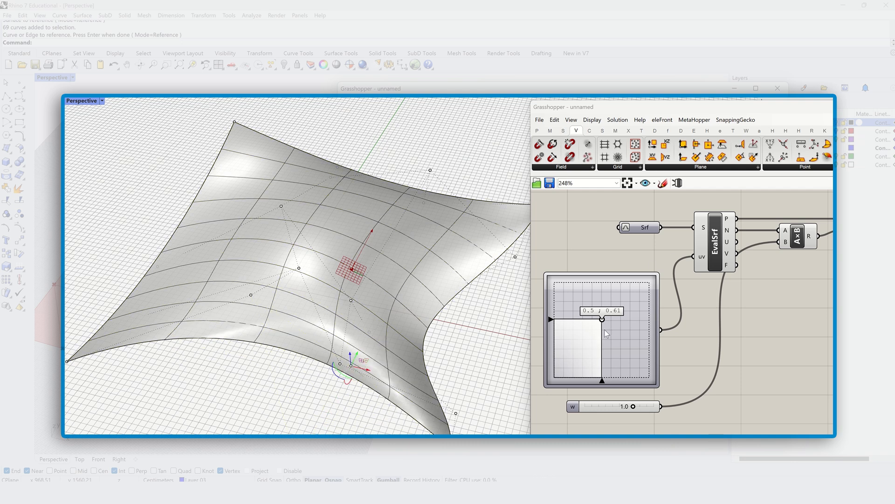
# Move the surface evaluation point to UV 0.8; 0.49 and adjust the w slider slightly upward.
pyautogui.moveTo(605, 329); pyautogui.dragTo(630, 336)
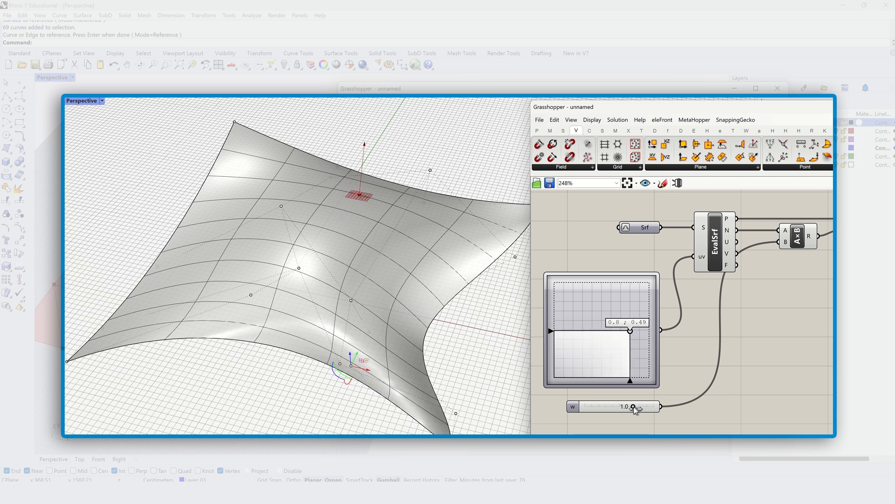
pyautogui.moveTo(634, 407)
pyautogui.mouseDown()
pyautogui.moveTo(611, 407)
pyautogui.moveTo(641, 406)
pyautogui.moveTo(606, 406)
pyautogui.moveTo(639, 408)
pyautogui.mouseUp()
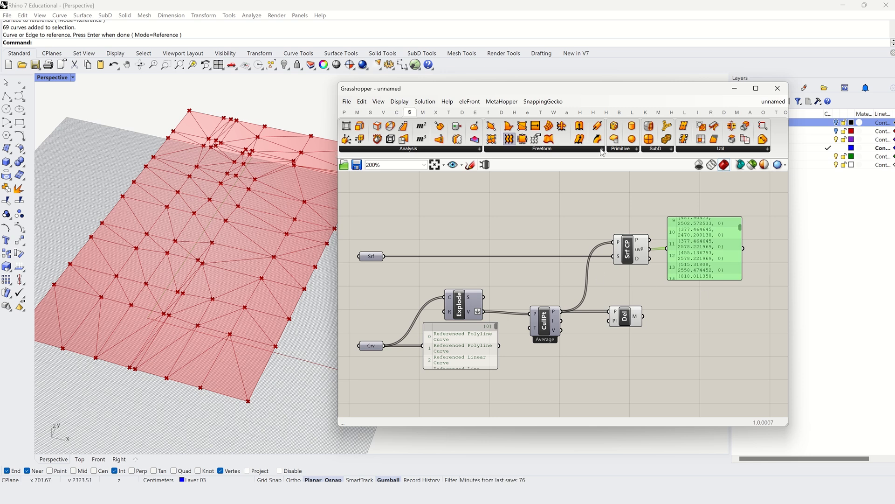
# Reparameterize the surface input of the Surface Closest Point component and examine the UV coordinates in the panel.
pyautogui.scroll(-3, 207, 310)
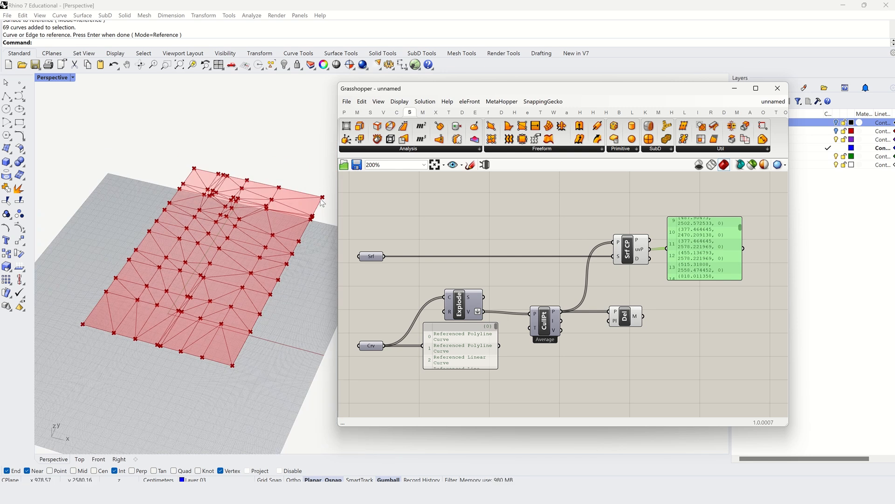
pyautogui.click(642, 276)
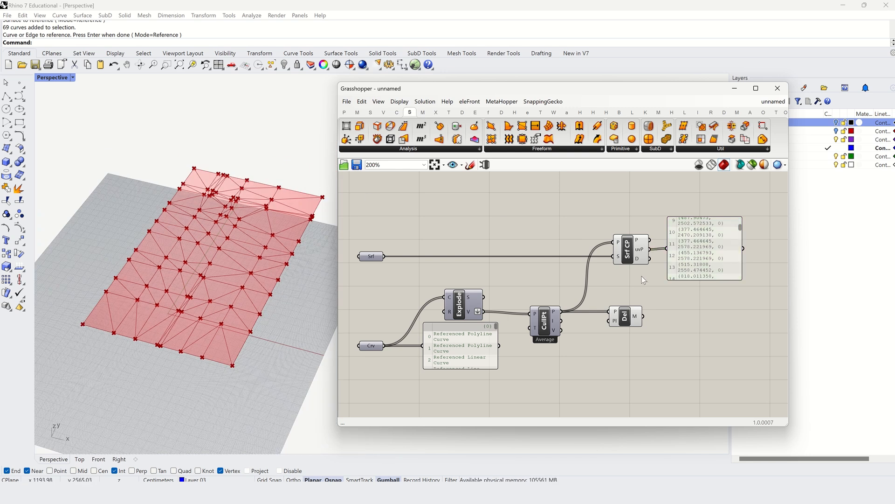
pyautogui.rightClick(619, 258)
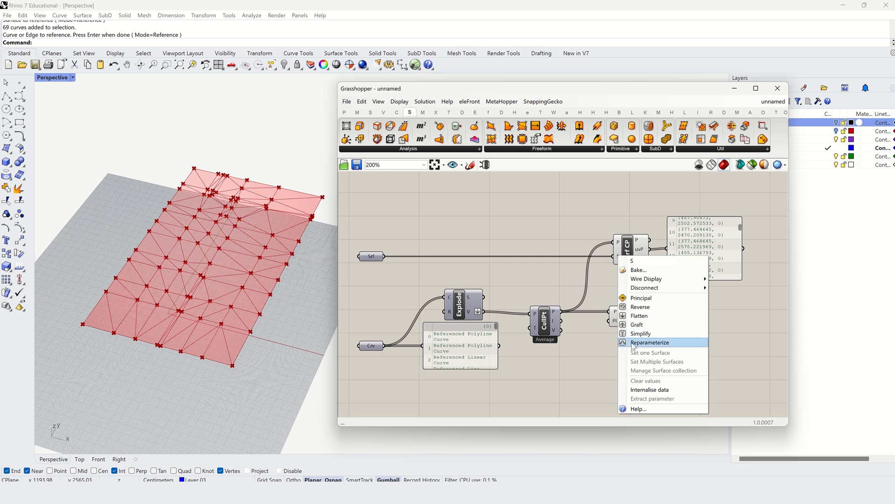
pyautogui.click(649, 342)
pyautogui.scroll(3, 740, 268)
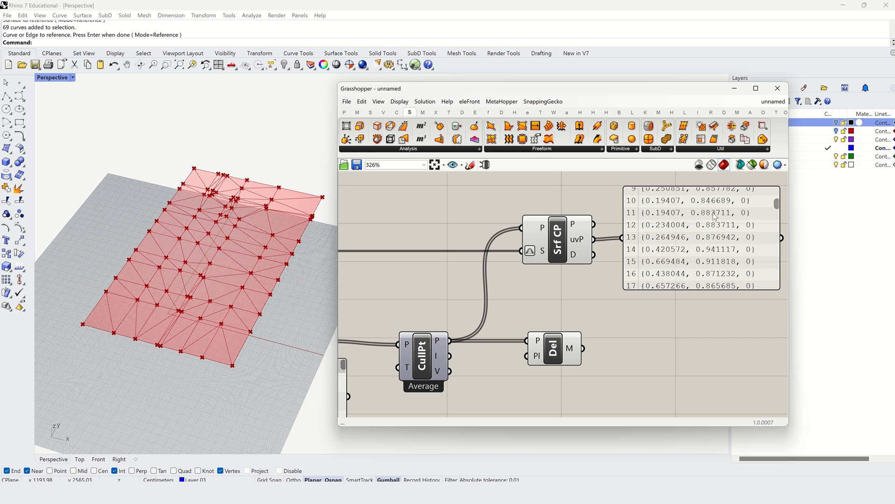
pyautogui.scroll(-3, 655, 227)
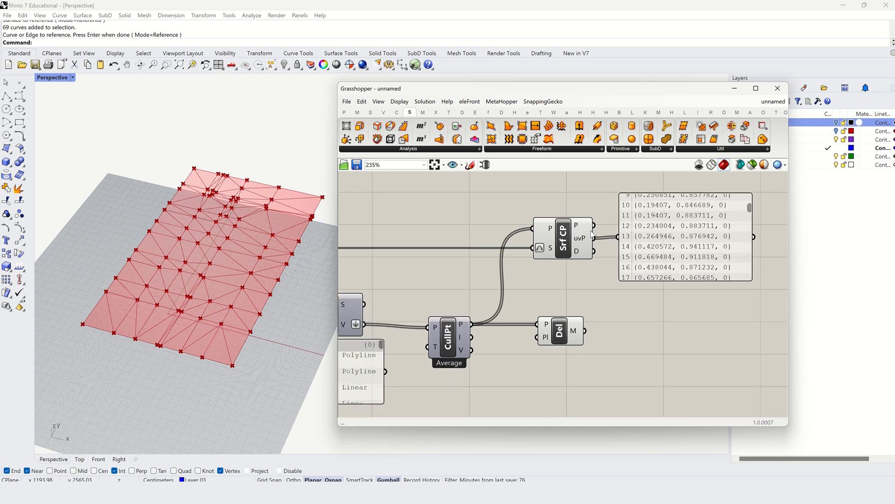
# Show the Default layer, select its textured surface and collapse the Grasshopper window out of the way.
pyautogui.click(836, 122)
pyautogui.click(243, 222)
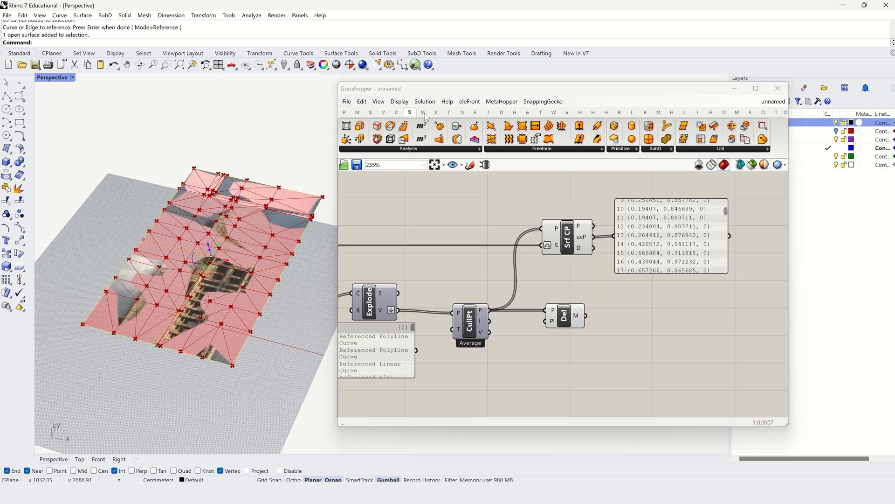
pyautogui.moveTo(465, 89); pyautogui.dragTo(381, 91)
pyautogui.doubleClick(385, 92)
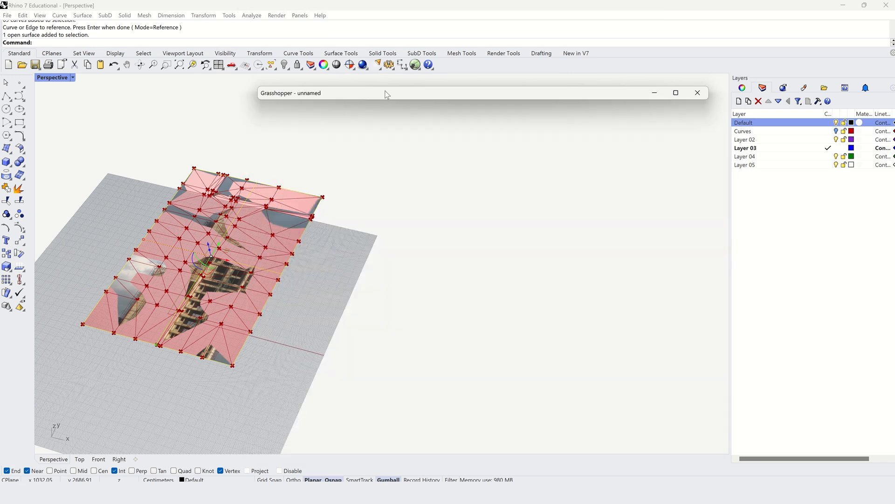
# Examine the selected surface's picture material and its texture mapping properties.
pyautogui.click(742, 88)
pyautogui.click(756, 101)
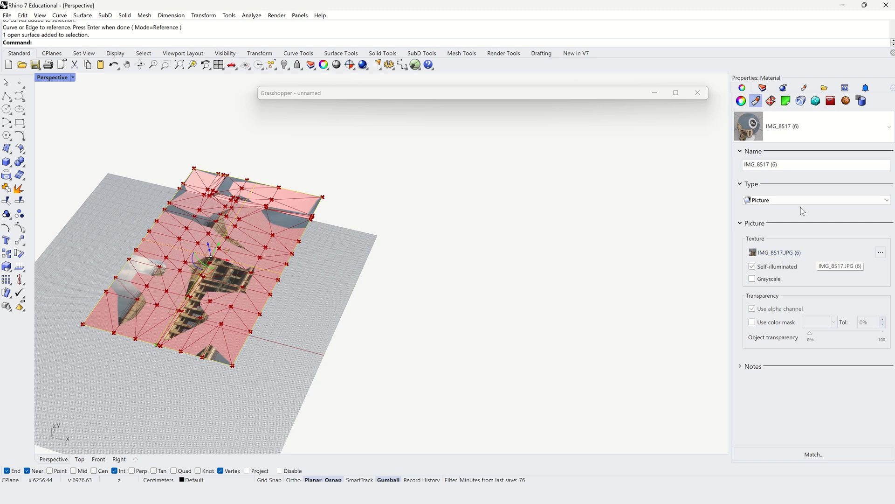
pyautogui.click(771, 101)
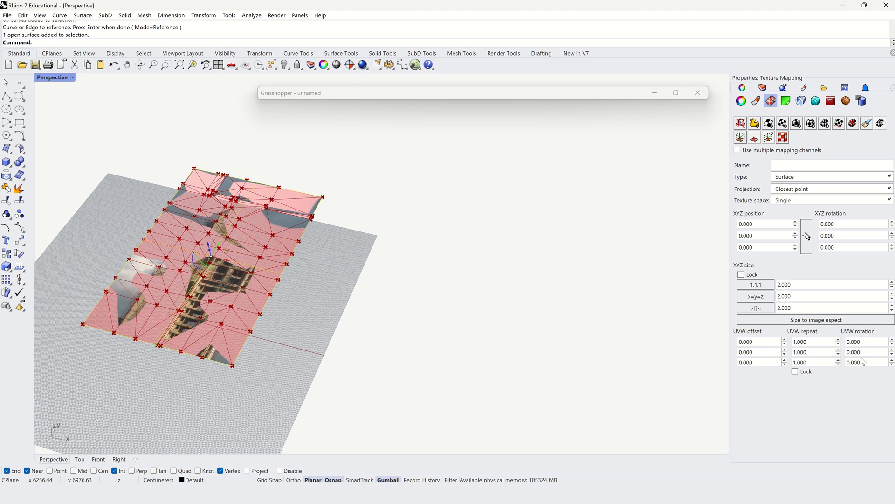
# Try a third-axis UVW rotation of 90 on the surface's texture mapping and reset it to 0.
pyautogui.write('90')
pyautogui.press('Return')
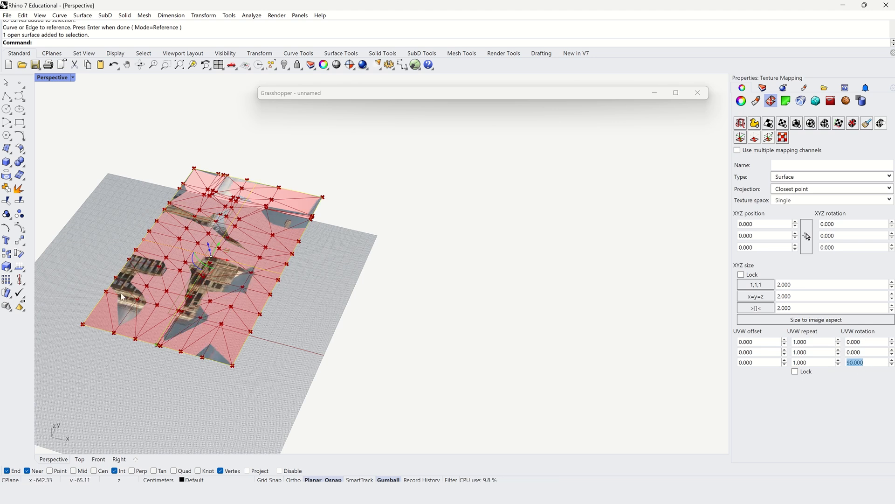
pyautogui.scroll(5, 275, 204)
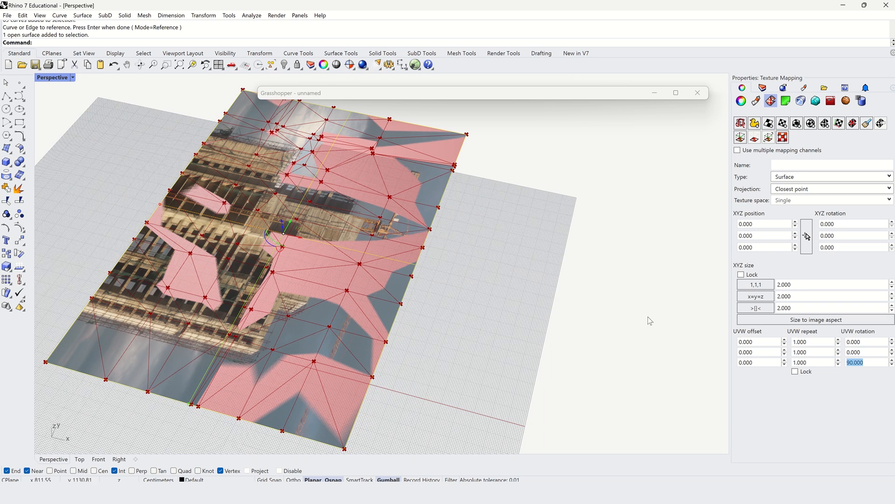
pyautogui.write('0')
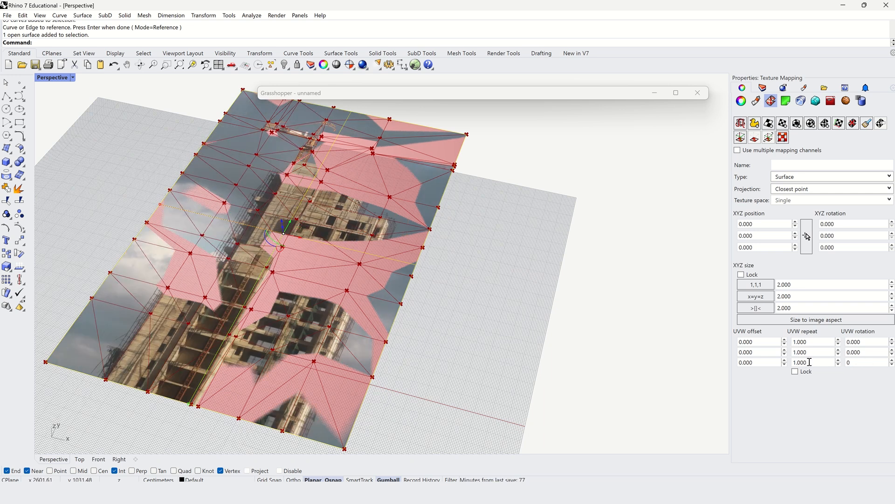
pyautogui.press('Return')
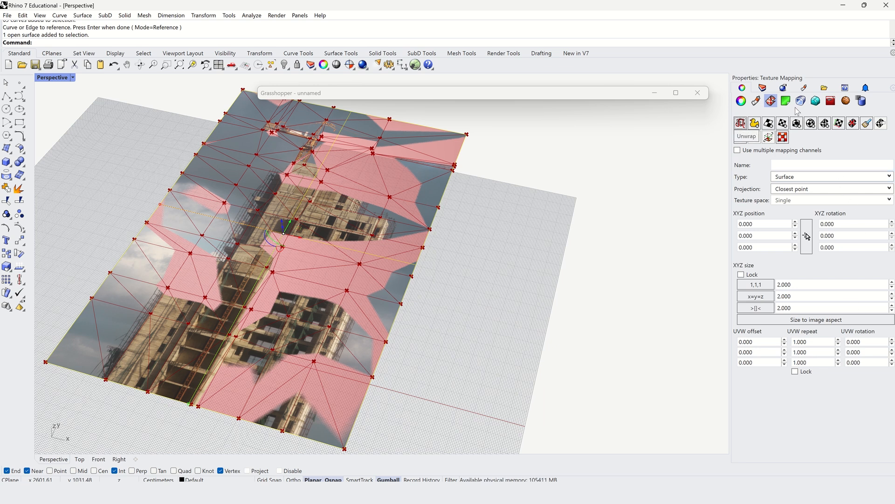
# Restore the Grasshopper window beside the model and hide the Default layer.
pyautogui.click(628, 95)
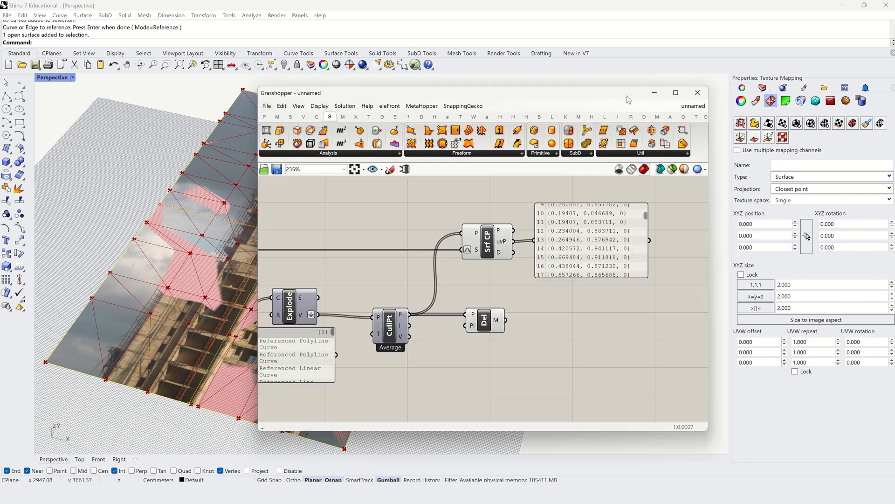
pyautogui.moveTo(430, 93); pyautogui.dragTo(531, 93)
pyautogui.scroll(-3, 217, 188)
pyautogui.keyDown('shift'); pyautogui.moveTo(239, 188); pyautogui.dragTo(192, 233, button='right'); pyautogui.keyUp('shift')
pyautogui.moveTo(673, 86); pyautogui.dragTo(641, 102)
pyautogui.click(768, 93)
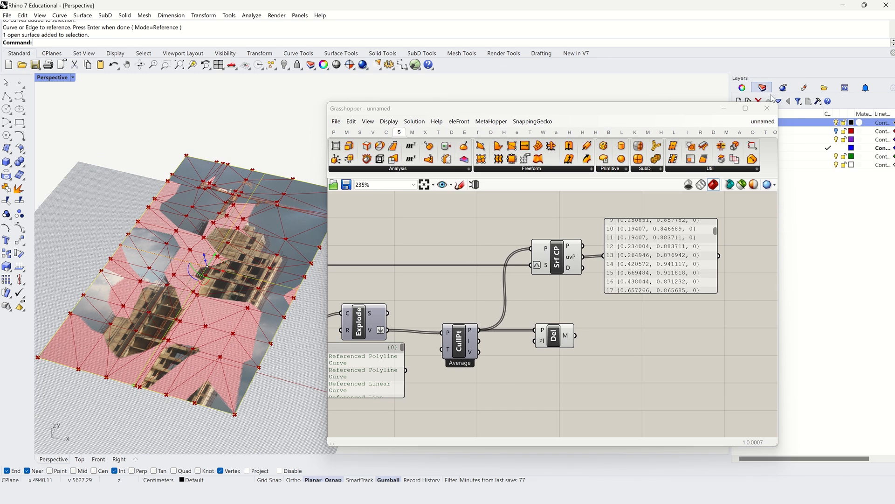
pyautogui.click(838, 122)
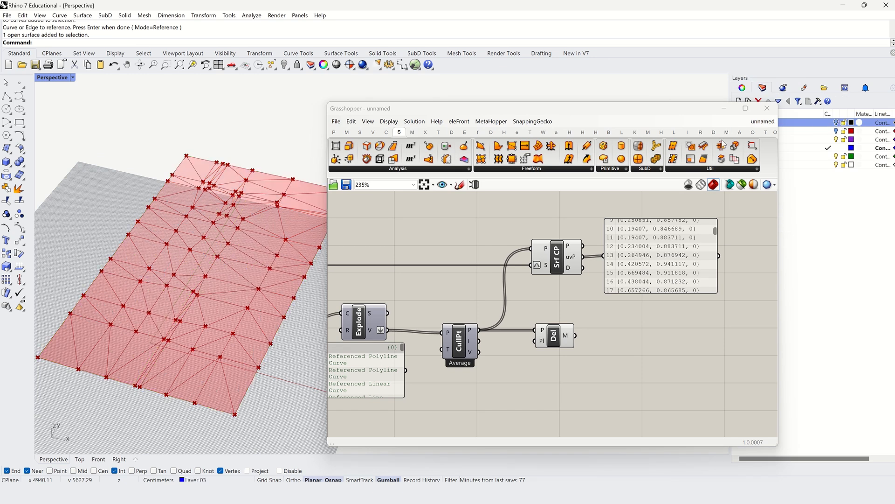
# Add a Custom Mapping component from the Human texture mapping tools beyond the UV coordinates panel.
pyautogui.click(662, 133)
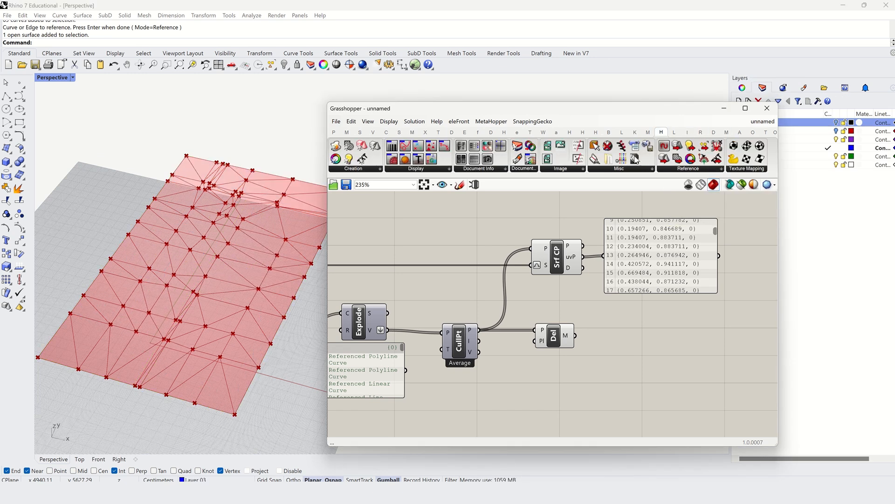
pyautogui.click(747, 169)
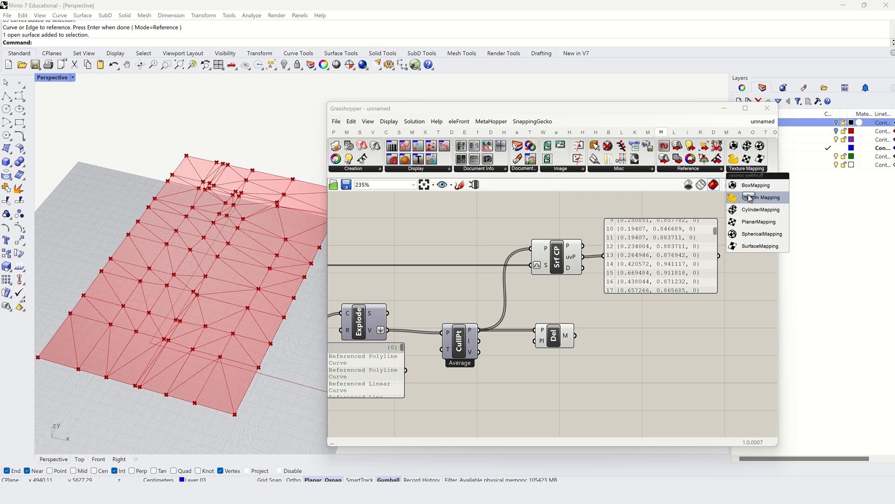
pyautogui.moveTo(746, 197); pyautogui.dragTo(587, 285)
pyautogui.scroll(-4, 586, 281)
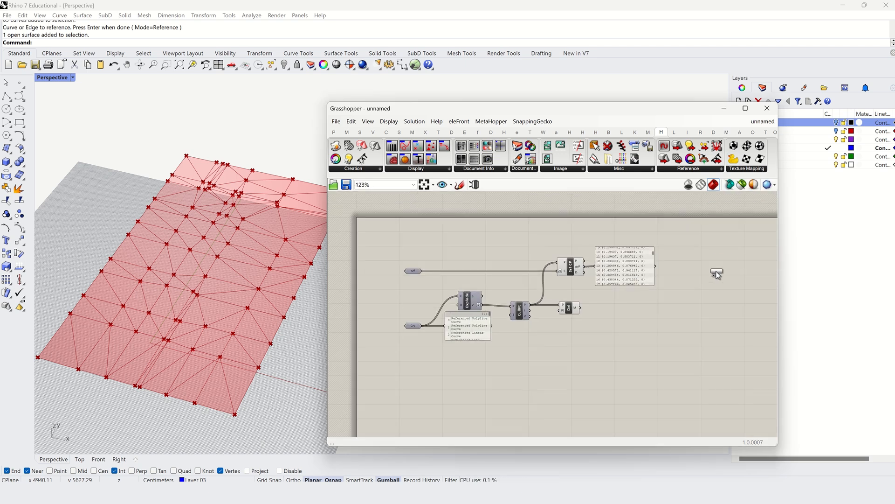
pyautogui.click(724, 270)
pyautogui.scroll(1, 730, 276)
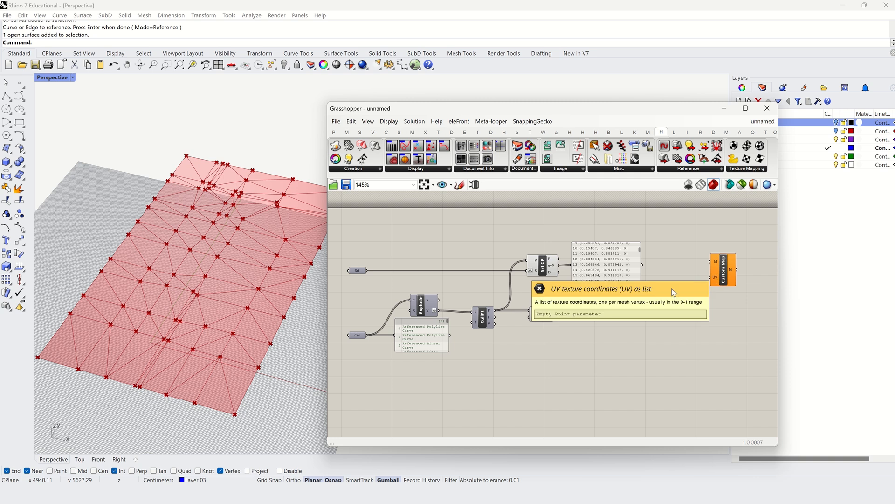
# Connect the Delaunay mesh and the closest-point UV coordinates to the Custom Mapping component, and place it closer to the UV coordinates panel.
pyautogui.moveTo(554, 314); pyautogui.dragTo(713, 262)
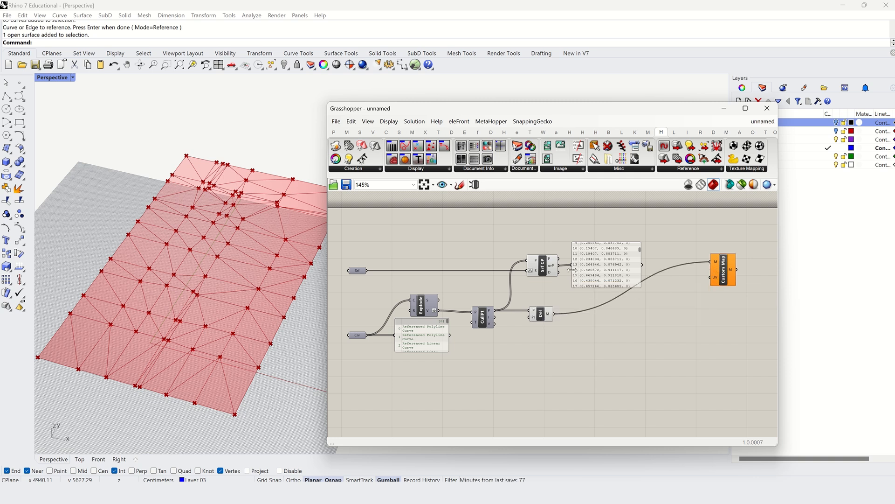
pyautogui.moveTo(559, 265); pyautogui.dragTo(714, 277)
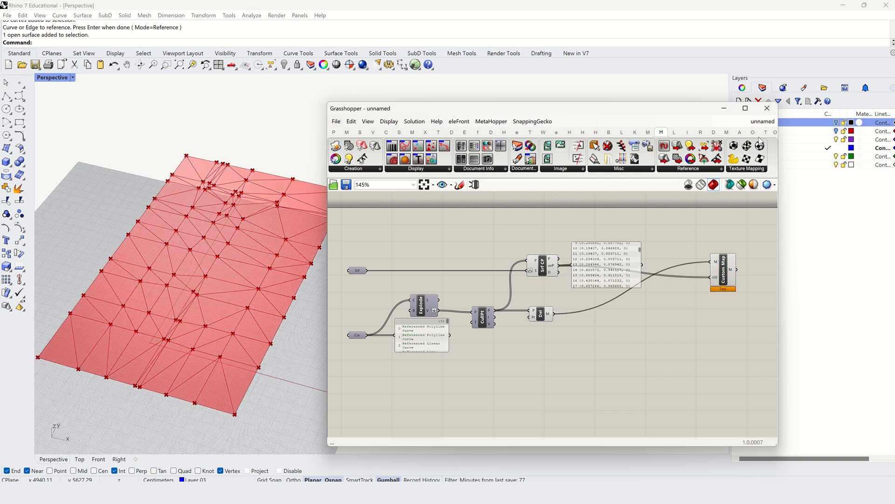
pyautogui.moveTo(702, 108); pyautogui.dragTo(702, 38)
pyautogui.moveTo(683, 184); pyautogui.dragTo(680, 194, button='right')
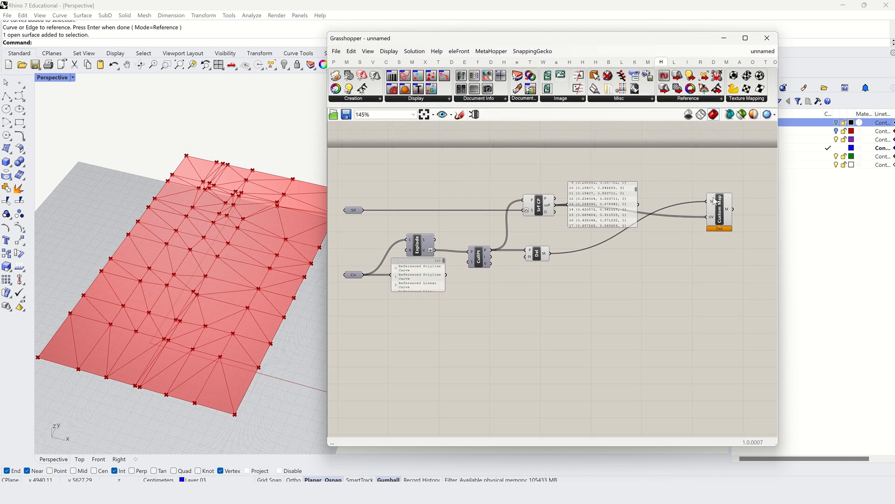
pyautogui.moveTo(728, 212)
pyautogui.moveTo(719, 207); pyautogui.dragTo(671, 198)
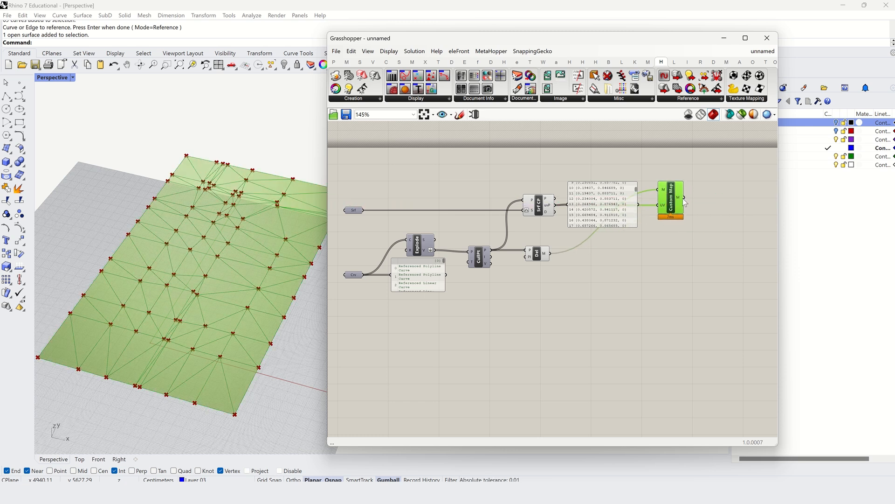
pyautogui.click(717, 174)
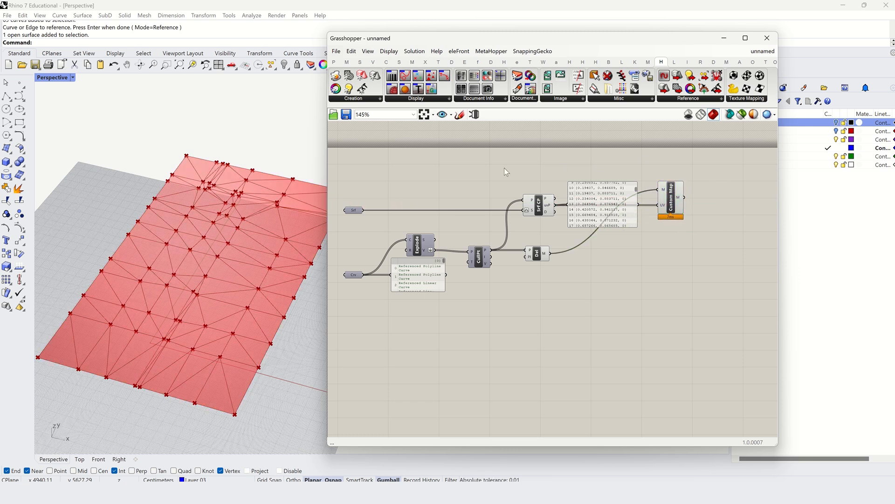
# Add an Object Attributes component above the Surface Closest Point component and feed the referenced surface into it.
pyautogui.click(692, 100)
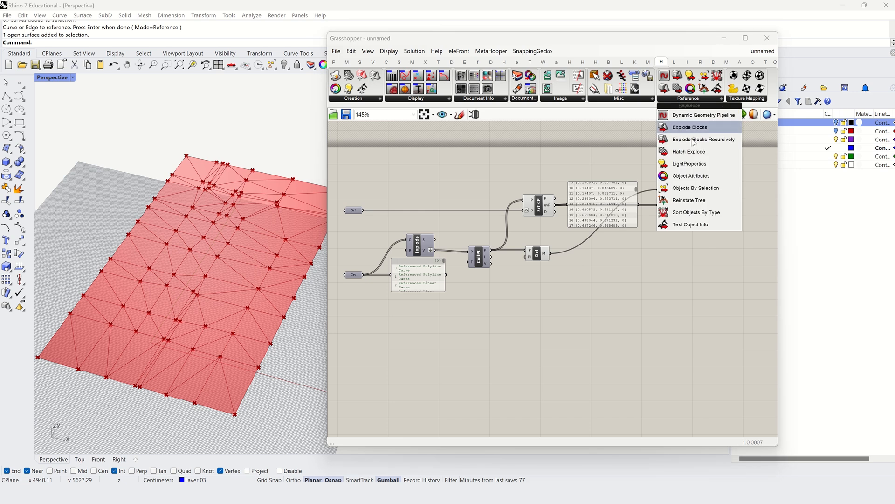
pyautogui.moveTo(694, 176); pyautogui.dragTo(541, 152)
pyautogui.moveTo(537, 179); pyautogui.dragTo(533, 228, button='right')
pyautogui.moveTo(534, 218); pyautogui.dragTo(533, 206)
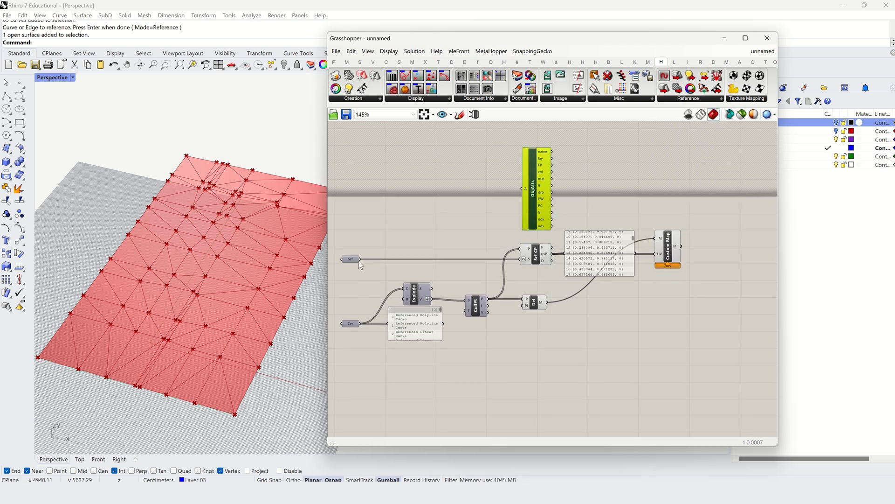
pyautogui.moveTo(359, 261); pyautogui.dragTo(538, 188)
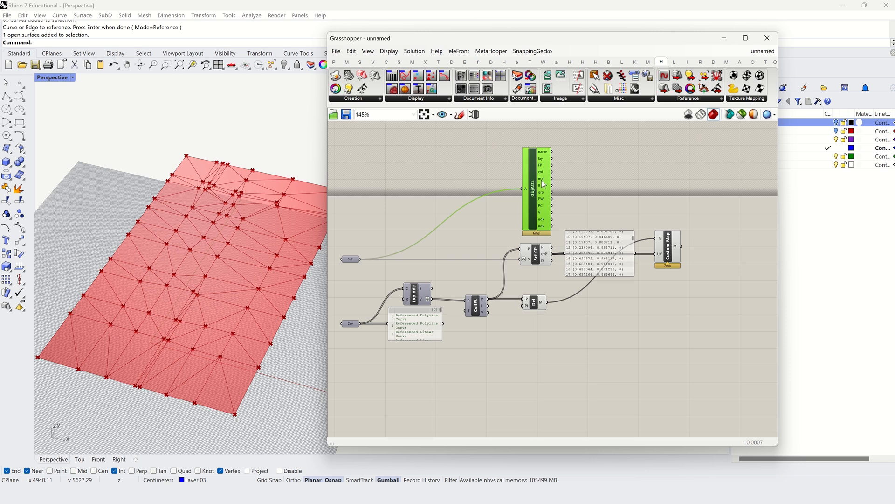
pyautogui.click(602, 184)
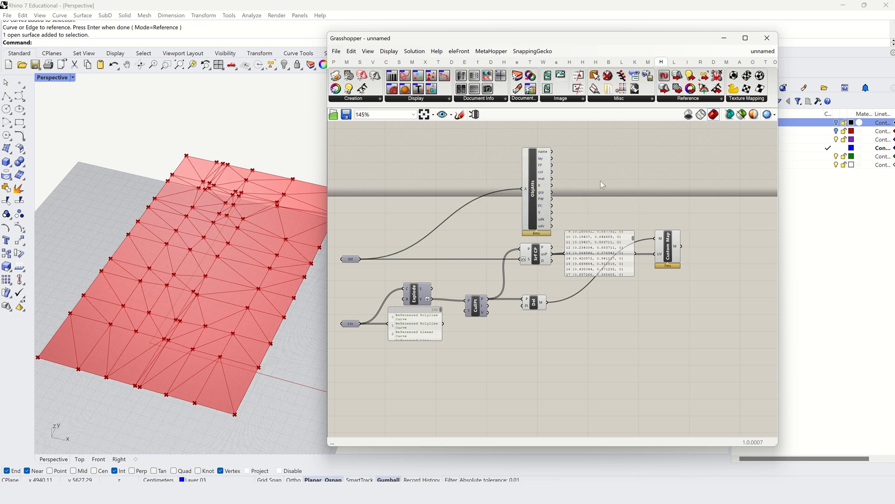
# Add a Custom Preview component and connect the custom-mapped mesh as geometry and the surface's material output as material.
pyautogui.click(452, 63)
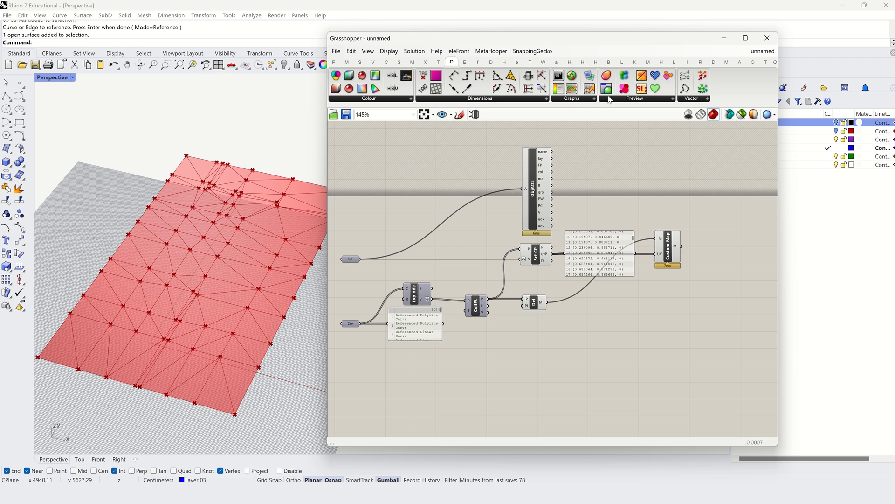
pyautogui.moveTo(607, 89); pyautogui.dragTo(713, 219)
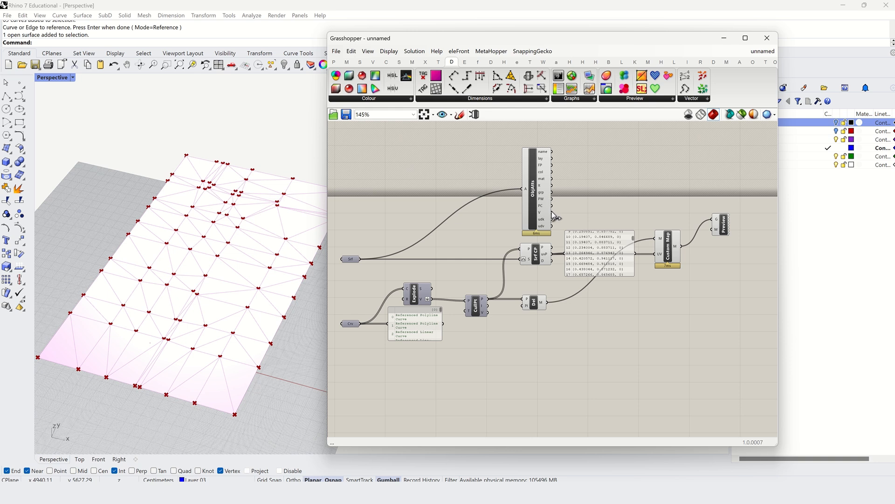
pyautogui.moveTo(553, 180); pyautogui.dragTo(716, 229)
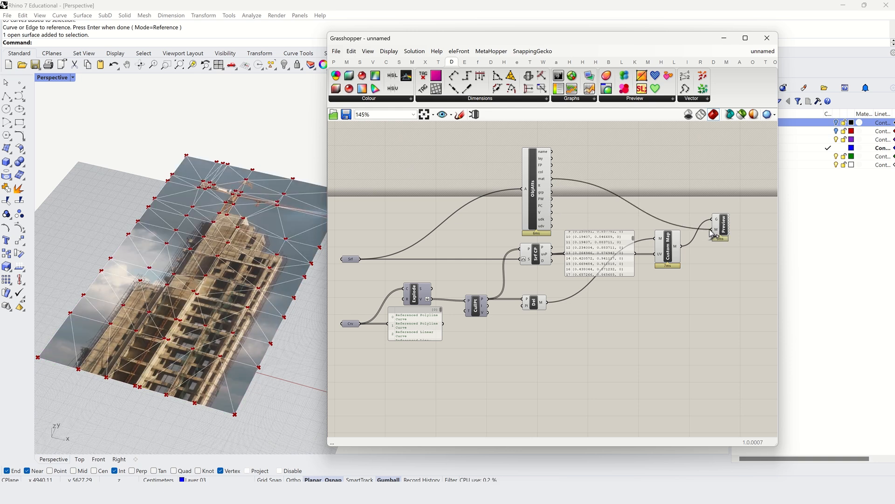
# Turn off the preview of the Custom Mapping, Object Attributes, Surface Closest Point and Delaunay Mesh components.
pyautogui.rightClick(668, 245)
pyautogui.click(681, 258)
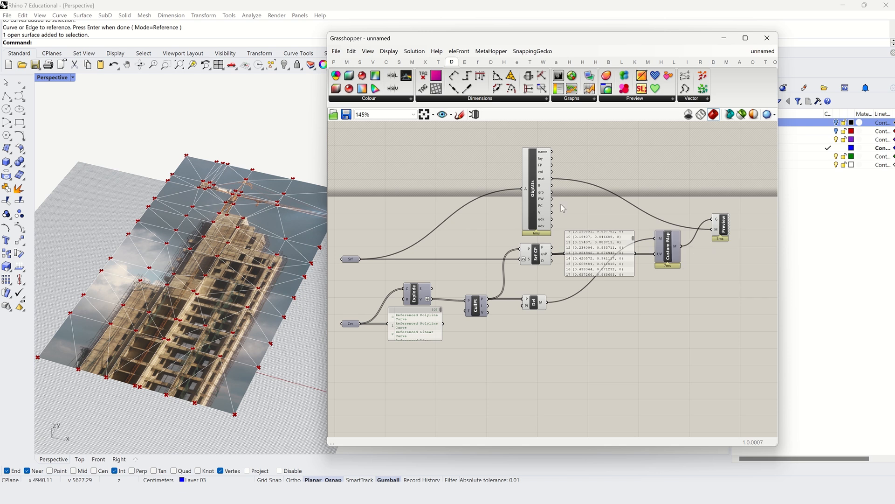
pyautogui.rightClick(536, 201)
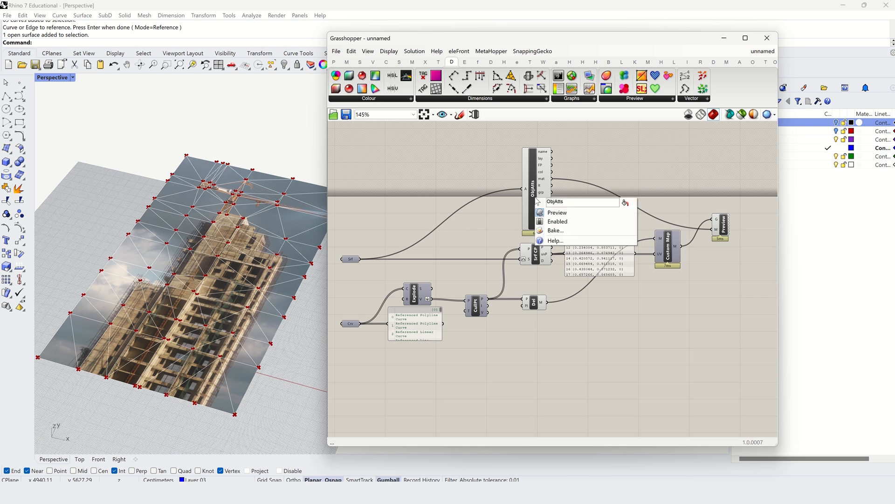
pyautogui.click(578, 214)
pyautogui.rightClick(536, 254)
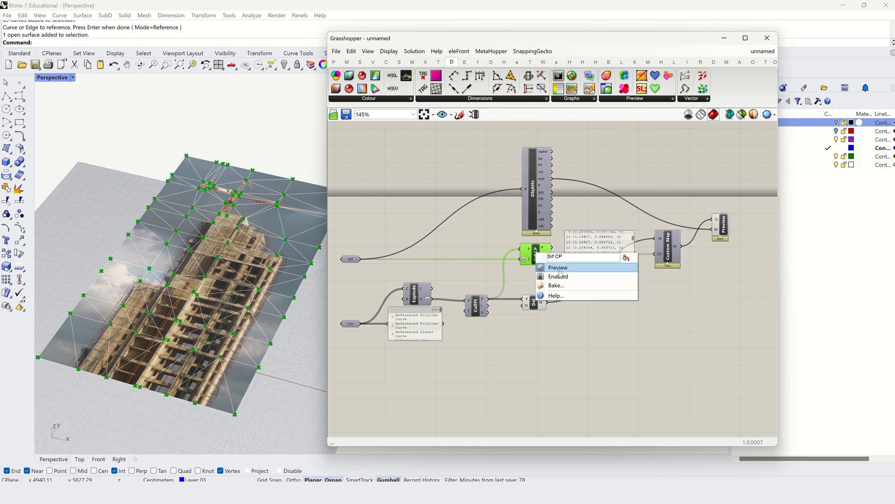
pyautogui.click(560, 267)
pyautogui.rightClick(533, 303)
pyautogui.click(548, 318)
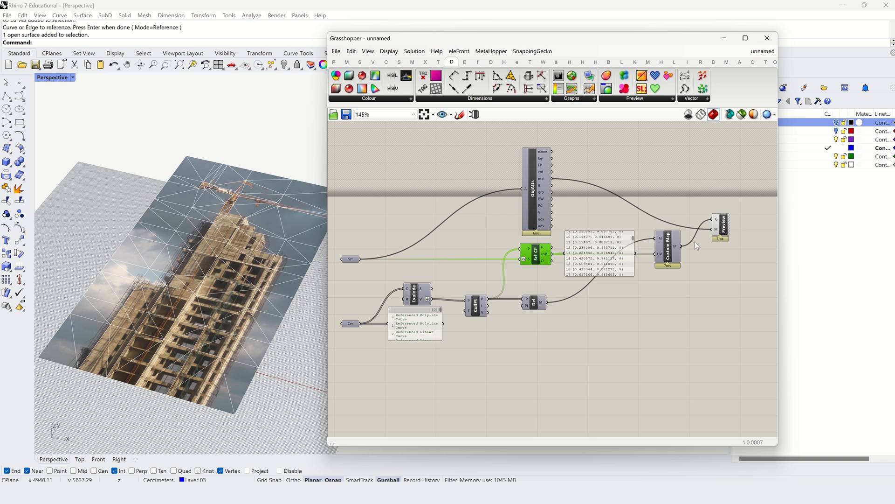
# Turn off the Render option of the Custom Preview component and set the Perspective viewport to Rendered display.
pyautogui.rightClick(725, 225)
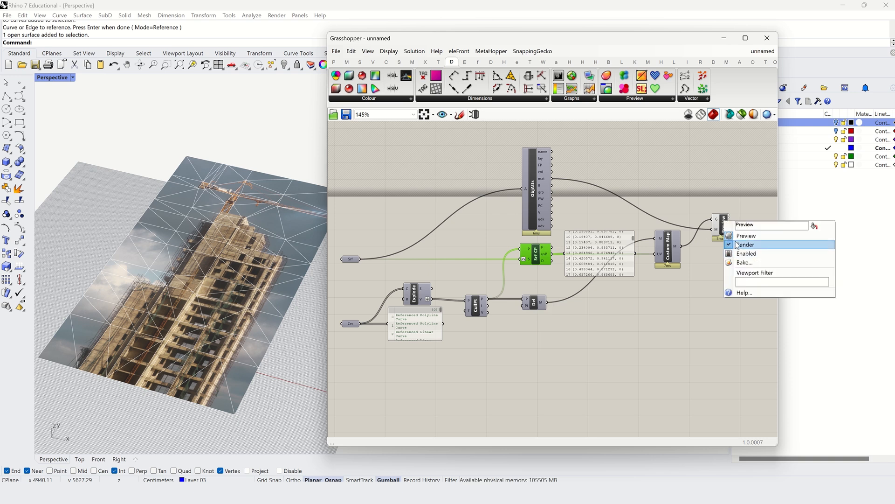
pyautogui.click(736, 243)
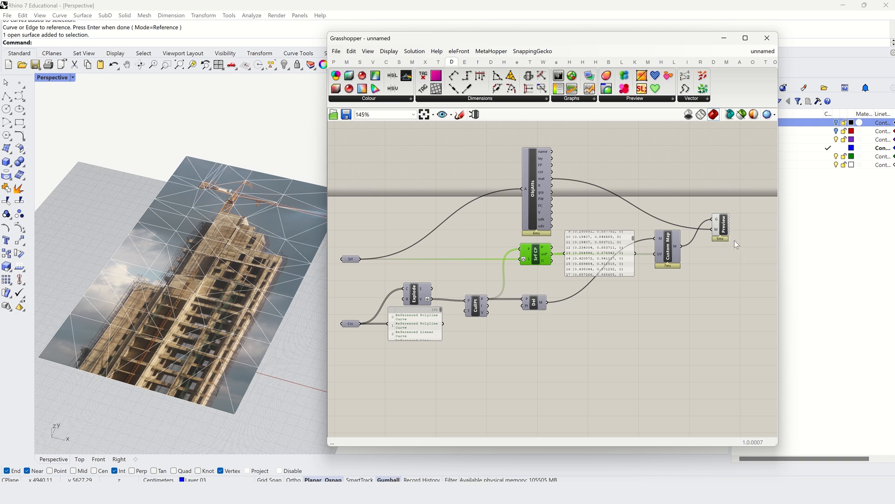
pyautogui.click(73, 77)
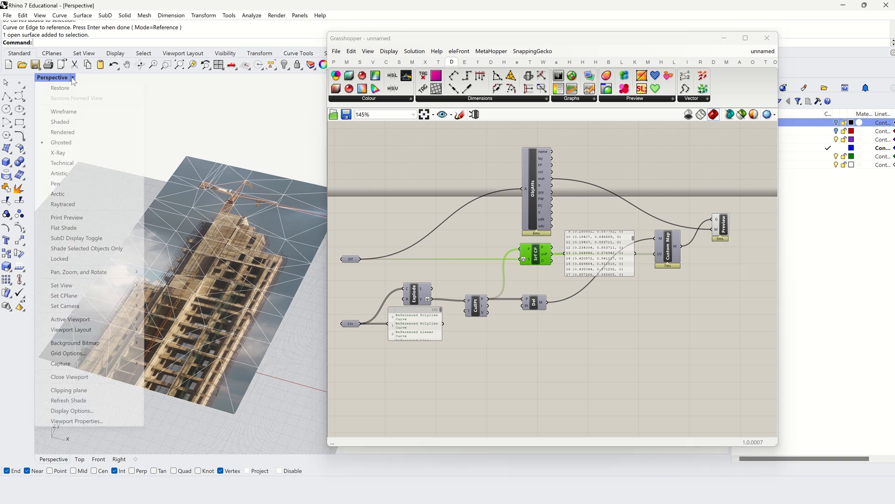
pyautogui.click(67, 133)
# Turn the Custom Preview's Render option back on and return the Perspective viewport to Ghosted display.
pyautogui.rightClick(723, 228)
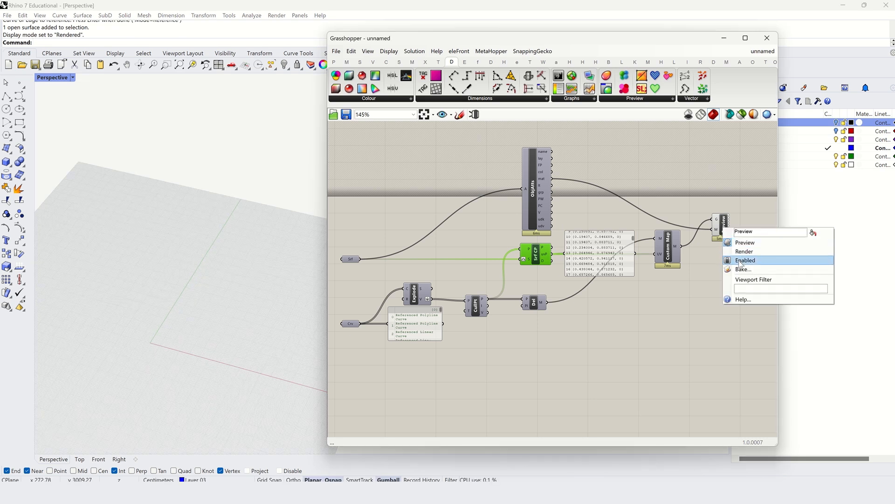
pyautogui.click(742, 260)
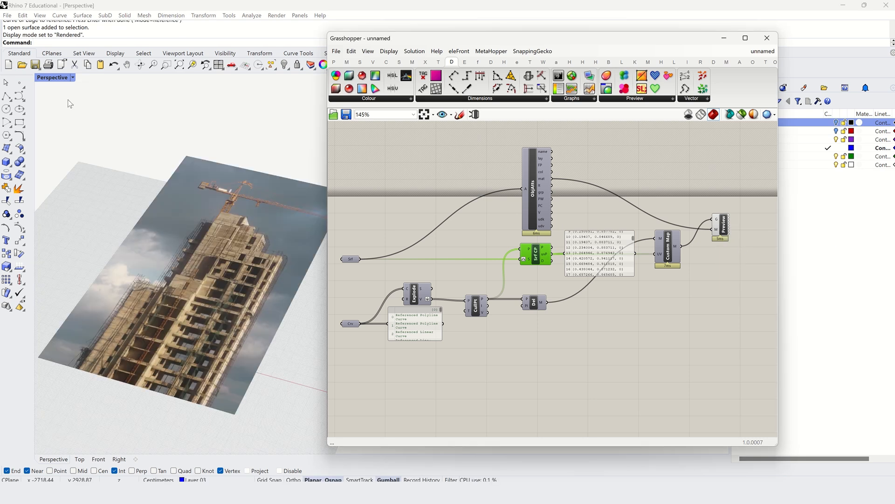
pyautogui.click(73, 78)
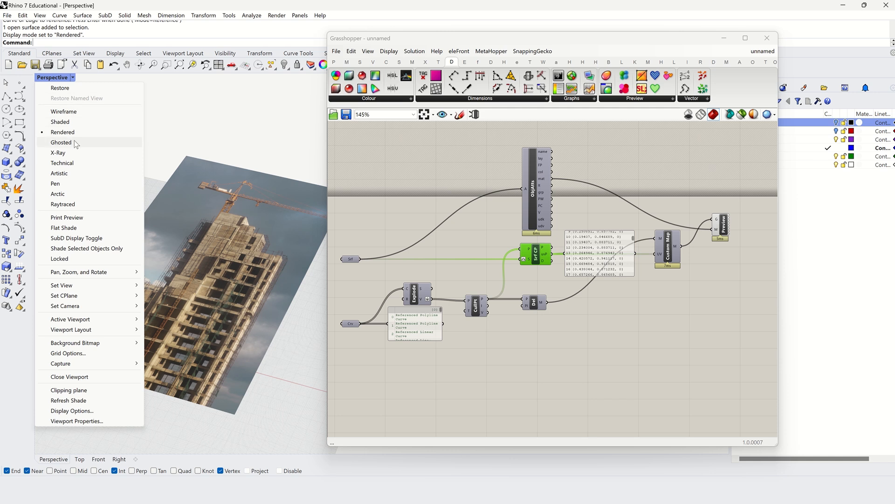
pyautogui.click(61, 143)
pyautogui.click(732, 200)
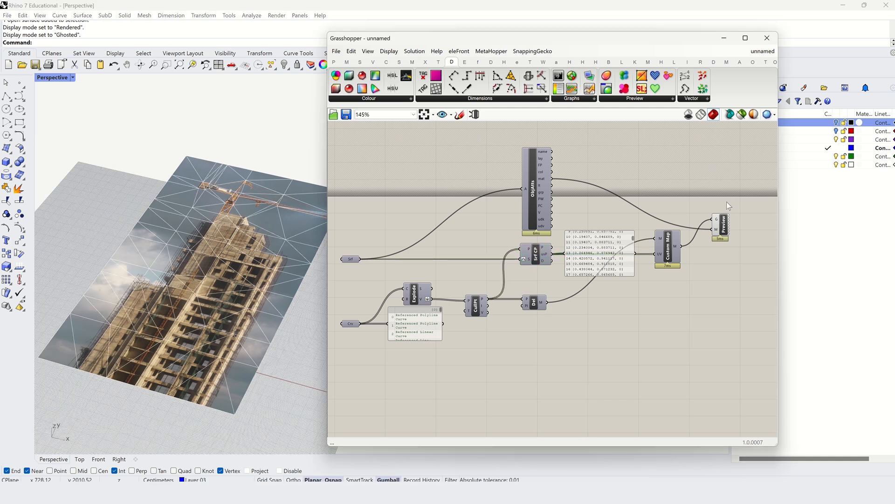
# Bake the textured mesh from the Custom Preview component to Layer 03.
pyautogui.rightClick(730, 236)
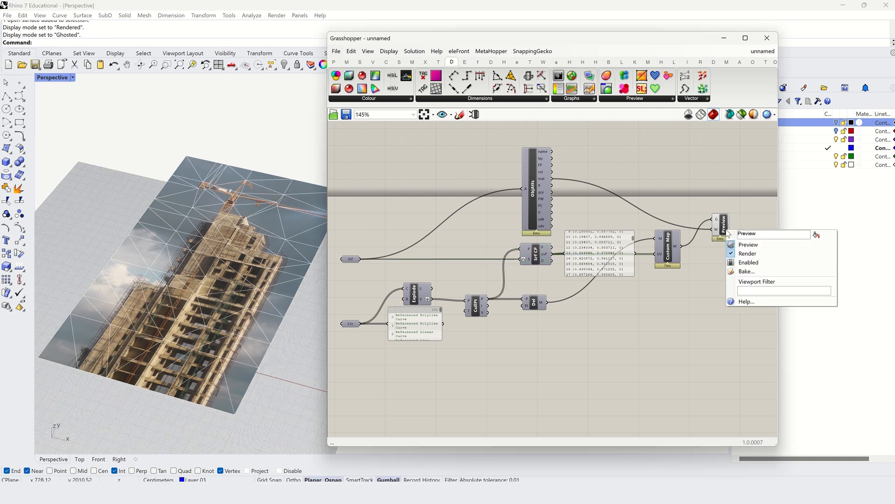
pyautogui.click(747, 272)
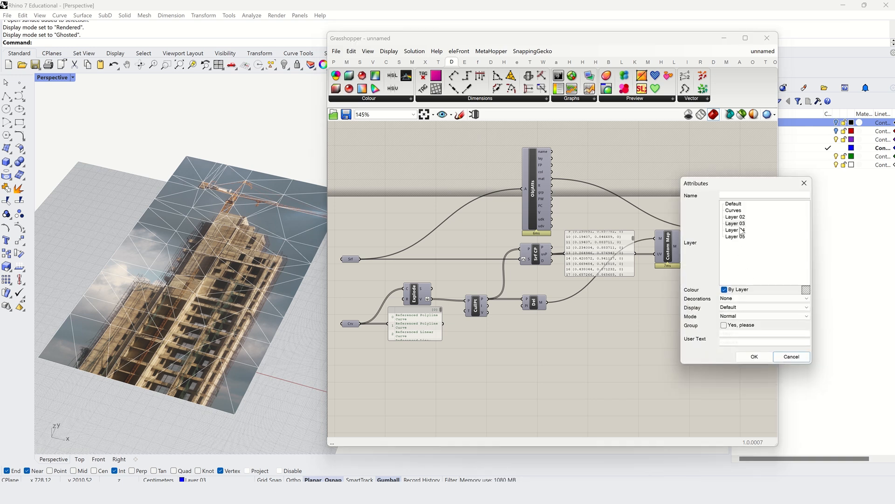
pyautogui.click(739, 224)
pyautogui.click(755, 356)
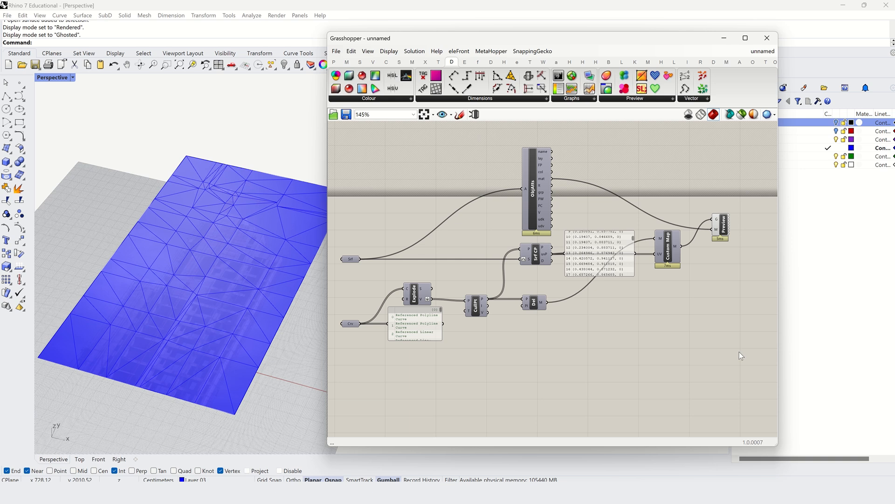
# Try moving the baked mesh away from the Grasshopper preview and undo the move.
pyautogui.click(229, 243)
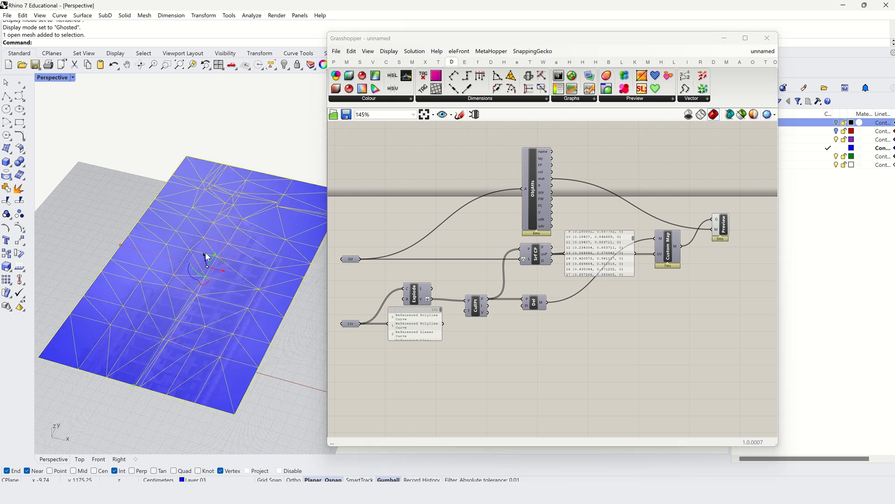
pyautogui.moveTo(212, 255); pyautogui.dragTo(148, 188)
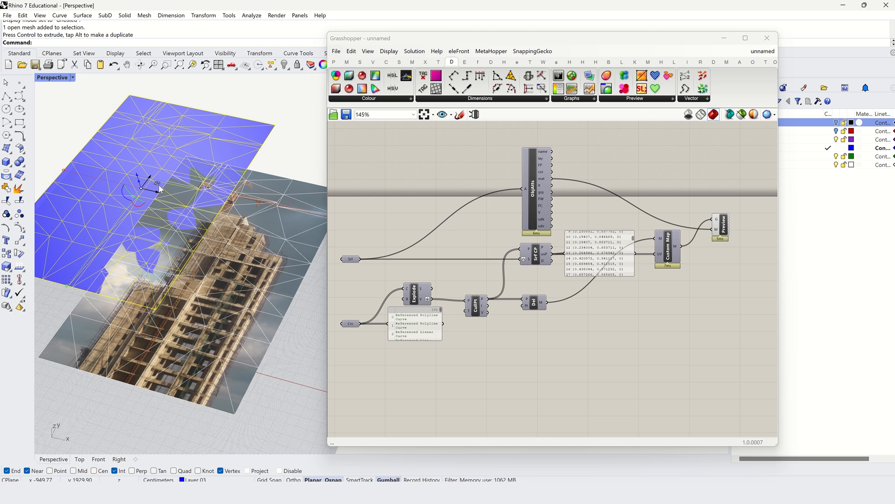
pyautogui.hotkey('ctrl', 'z')
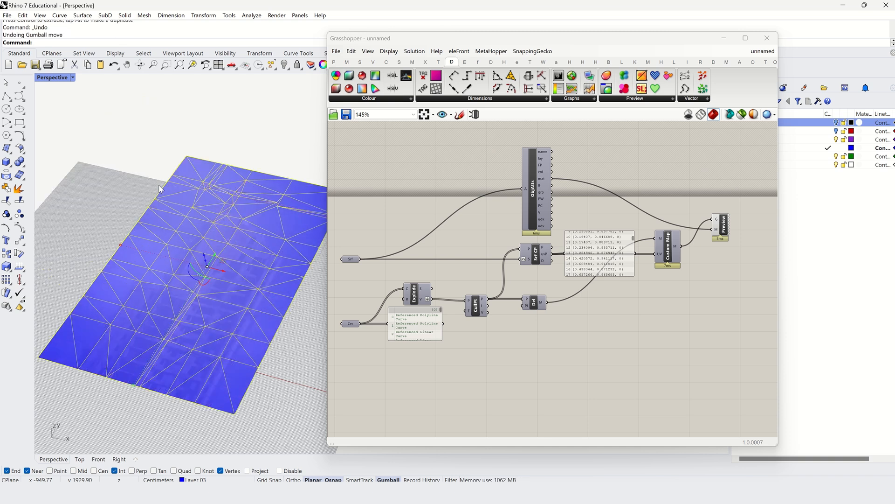
# Disable the Grasshopper geometry preview, set the Perspective viewport to Rendered display and clear the mesh selection.
pyautogui.click(689, 115)
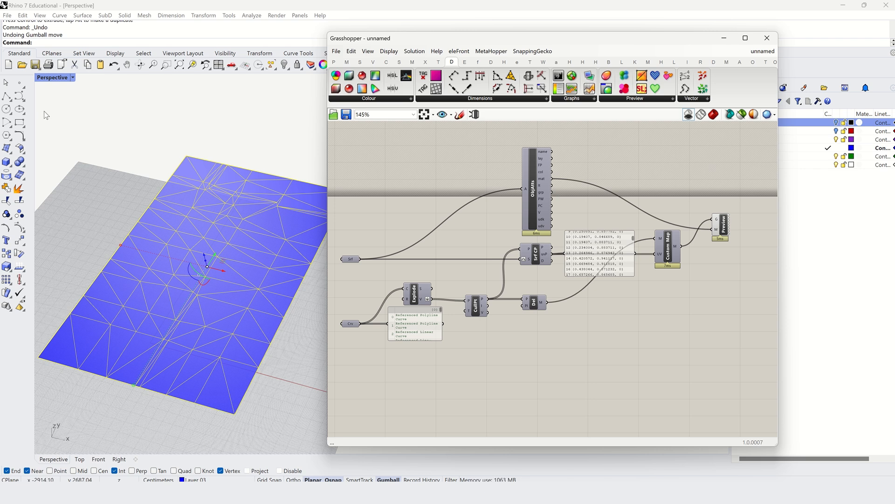
pyautogui.click(73, 77)
pyautogui.click(74, 132)
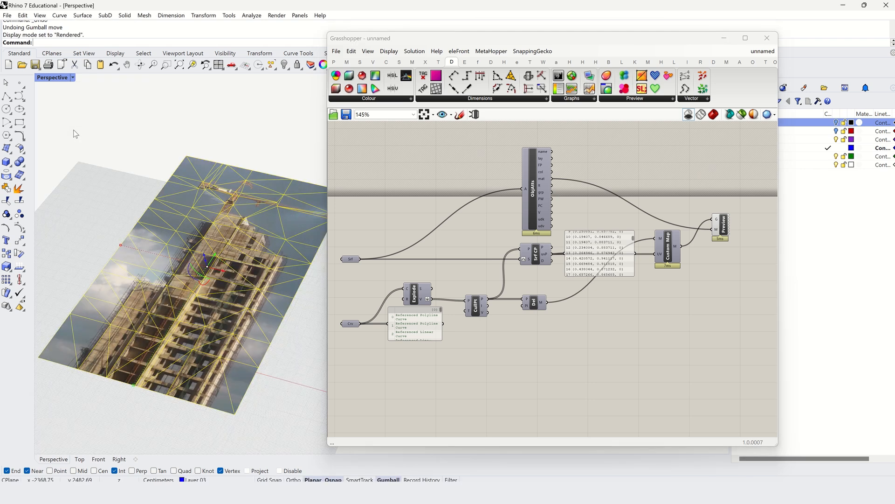
pyautogui.click(74, 133)
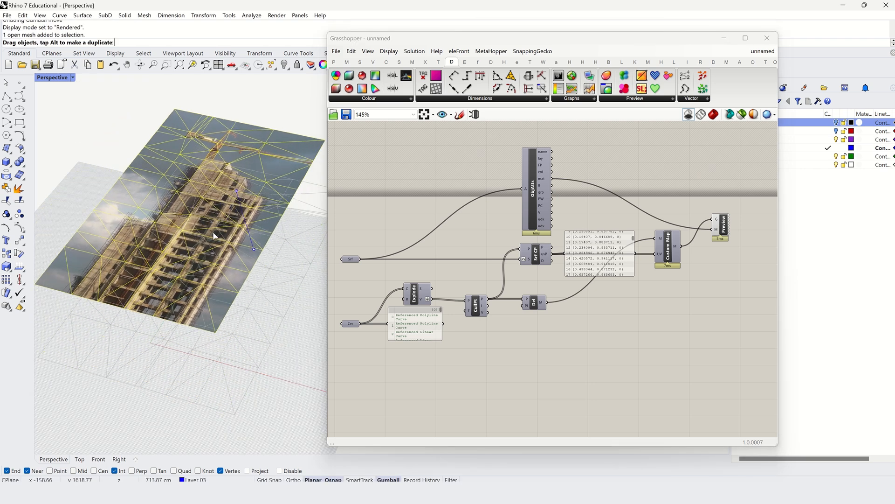